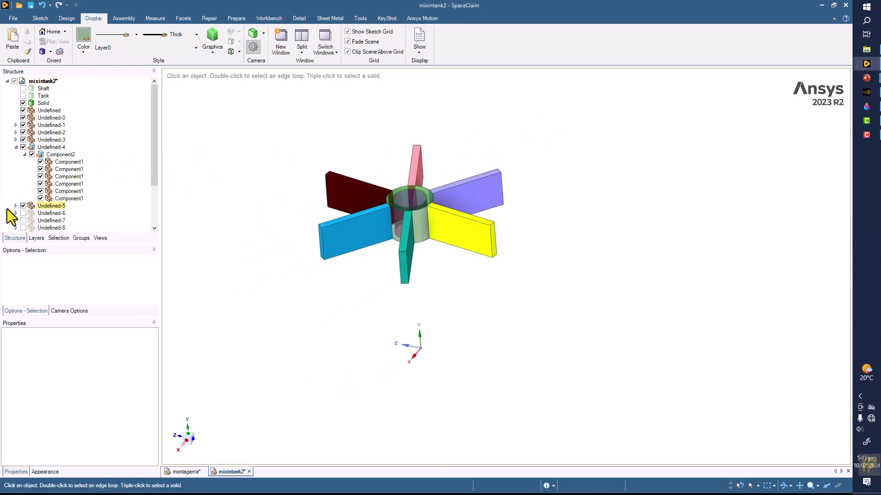
Step: Turn on the visibility of components Undefined-6 through Undefined-11 and Undefined-13 to show the complete lower impeller
click(22, 214)
scroll(21, 214, down, 3)
click(23, 161)
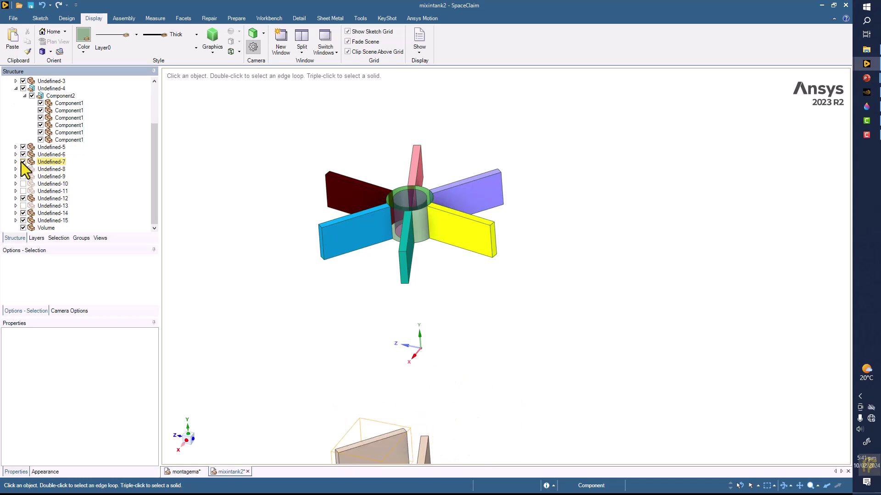
click(23, 169)
click(23, 176)
click(23, 183)
click(23, 191)
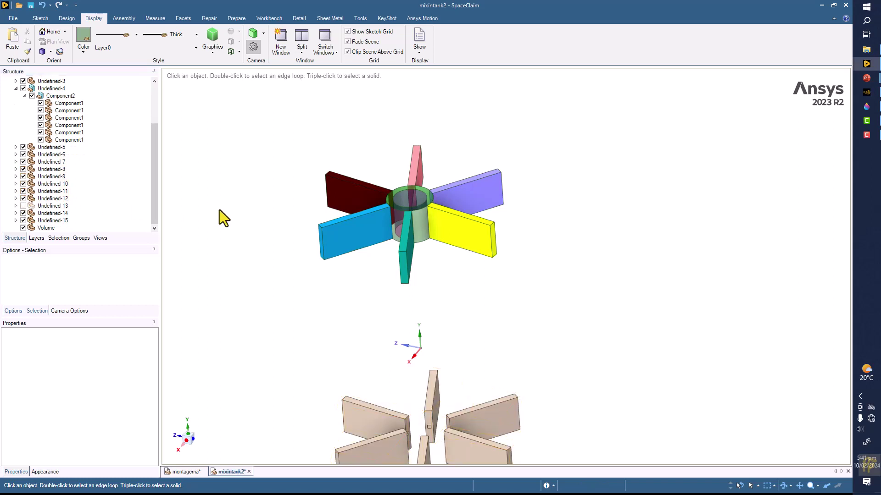
scroll(225, 209, down, 2)
mouse_move(239, 176)
middle_down()
mouse_move(226, 153)
mouse_move(252, 186)
middle_up()
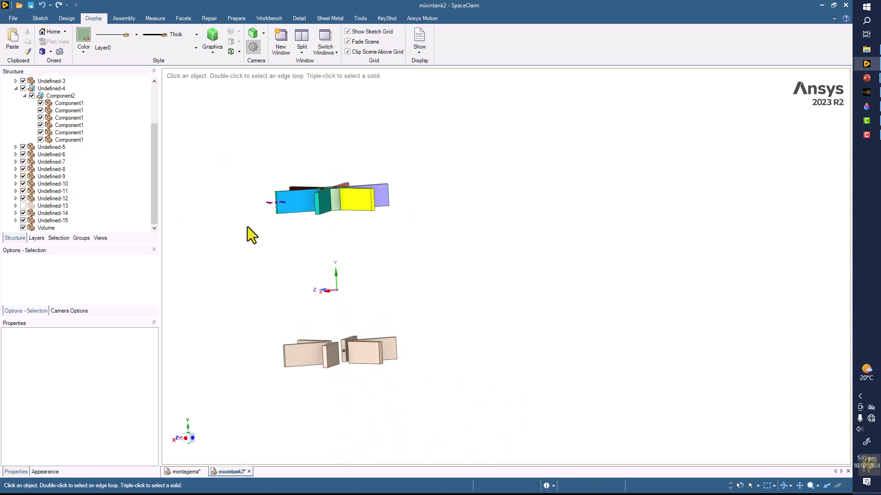
click(23, 206)
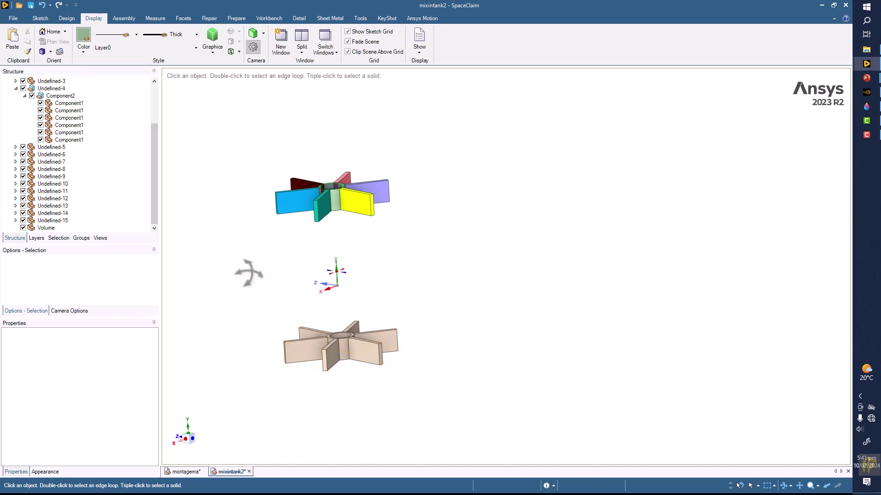
Step: Create a datum plane on the top face of the lower impeller
middle_drag(246, 279, 283, 269)
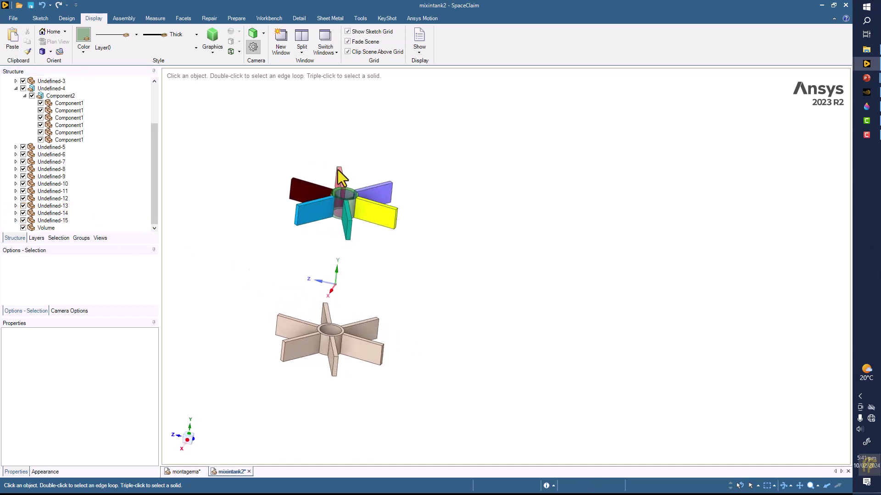
scroll(350, 232, up, 2)
ctrl+middle_drag(365, 256, 400, 243)
middle_drag(400, 243, 389, 257)
click(66, 19)
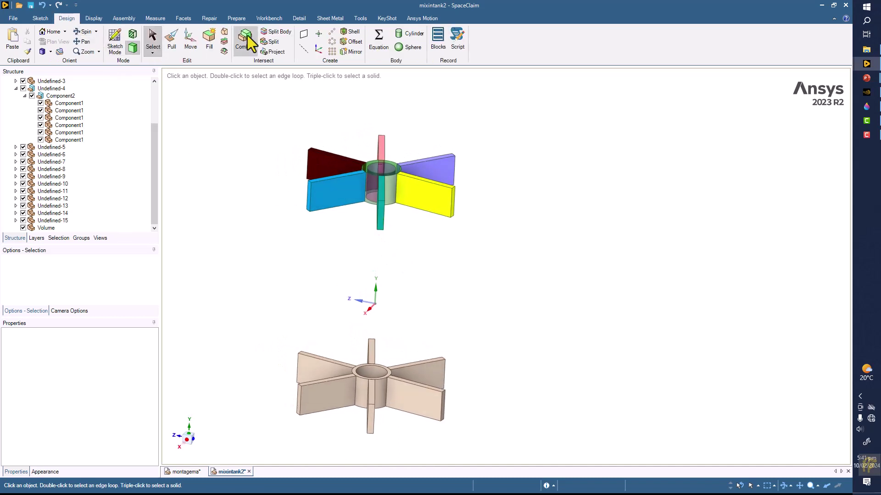
click(304, 34)
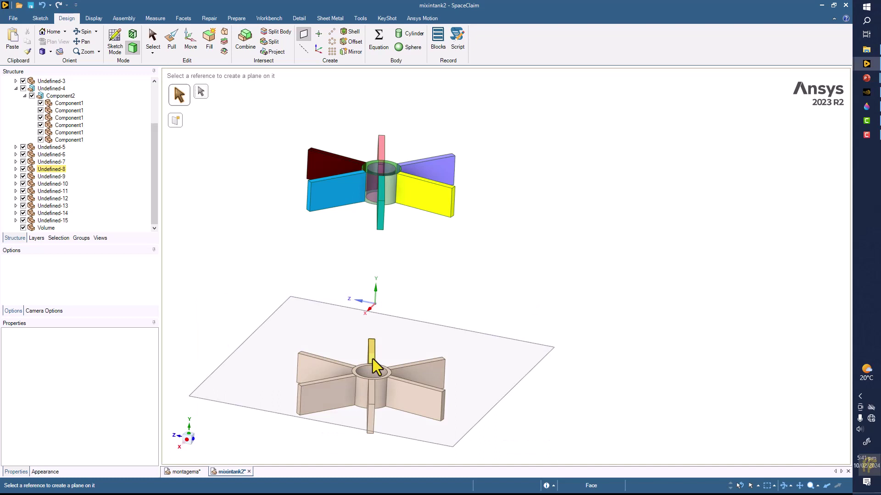
Step: Move the new datum plane 50 mm downward along its normal, into the lower impeller
click(194, 38)
middle_drag(226, 266, 304, 229)
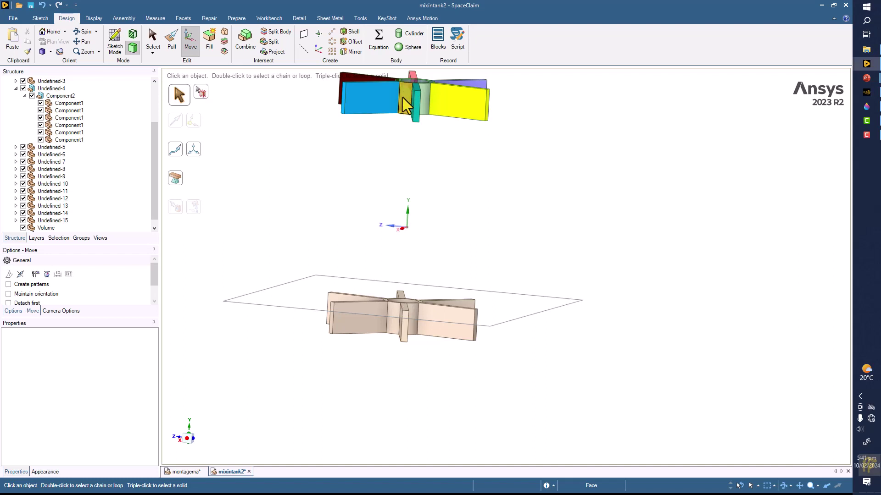
click(265, 305)
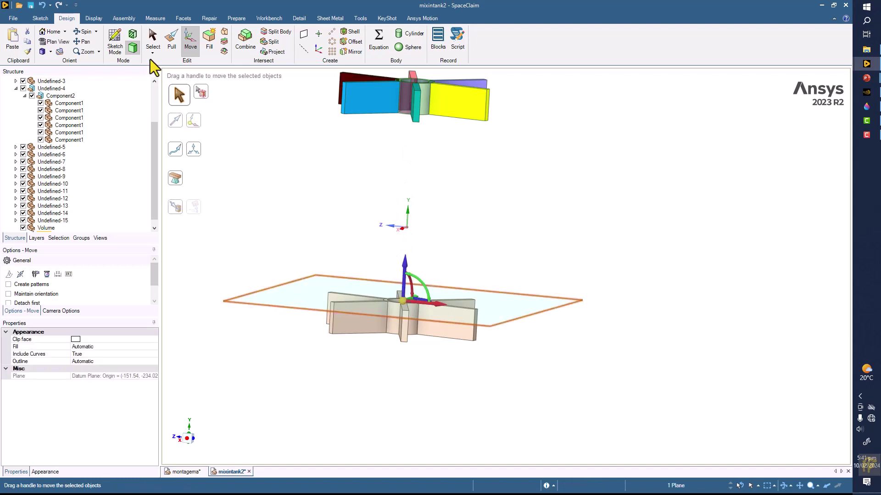
click(153, 40)
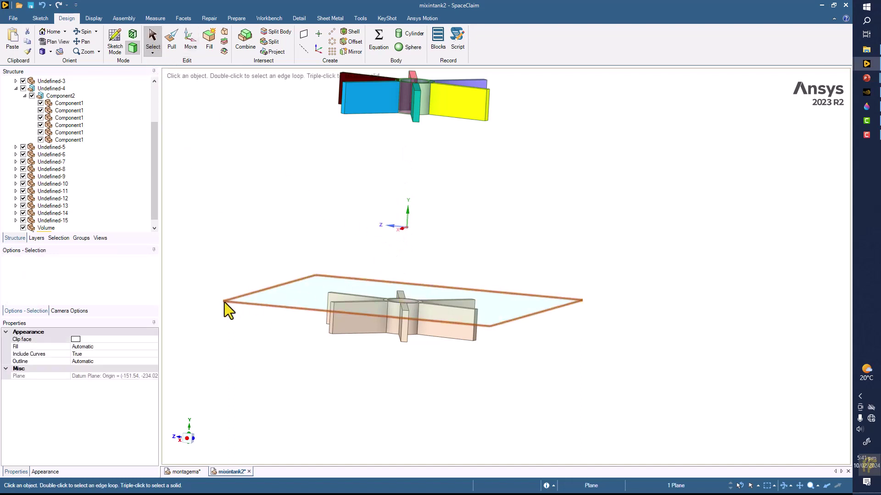
click(191, 46)
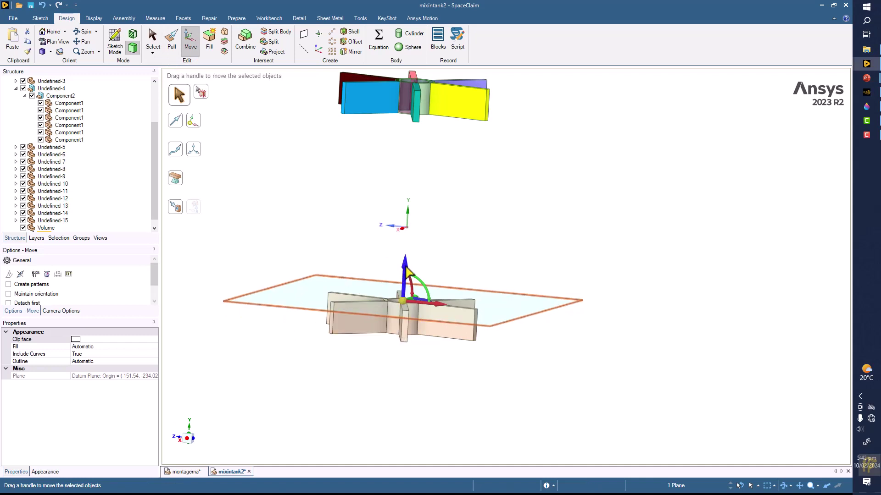
drag(410, 274, 409, 279)
text(50)
key(Return)
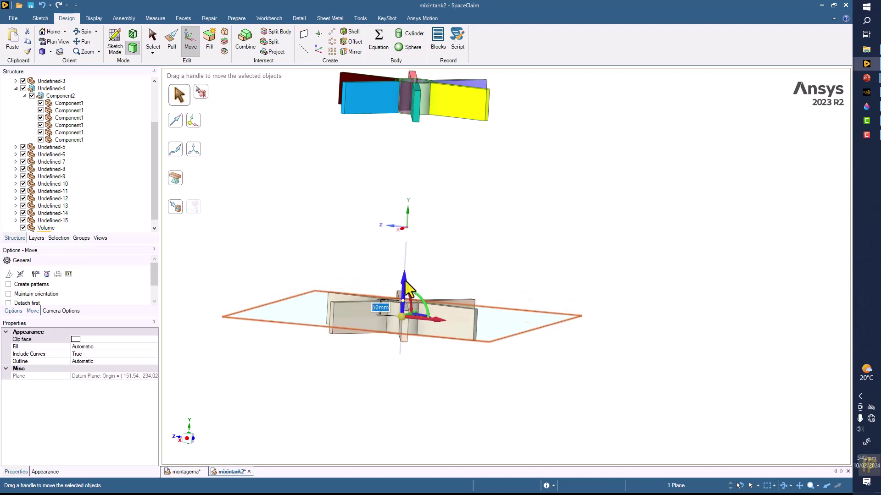
click(472, 252)
Step: Delete all the bodies of the lower beige impeller
middle_drag(556, 211, 565, 258)
scroll(564, 258, down, 5)
drag(418, 251, 561, 345)
right_click(380, 244)
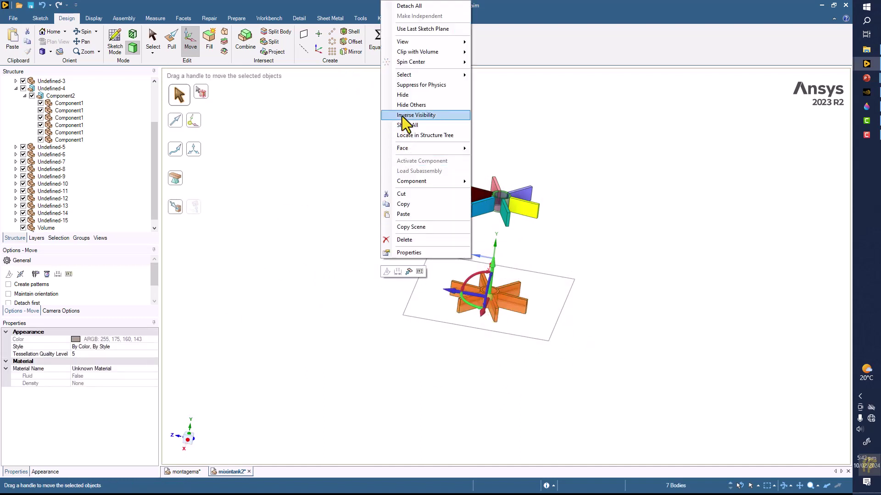
click(403, 240)
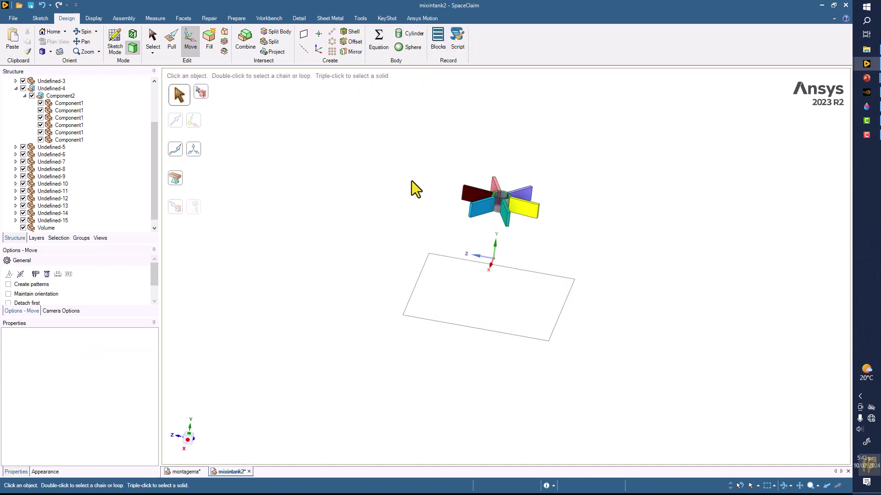
Step: Copy the colored upper impeller down to the datum plane using Move with the Up To option
drag(566, 239, 566, 239)
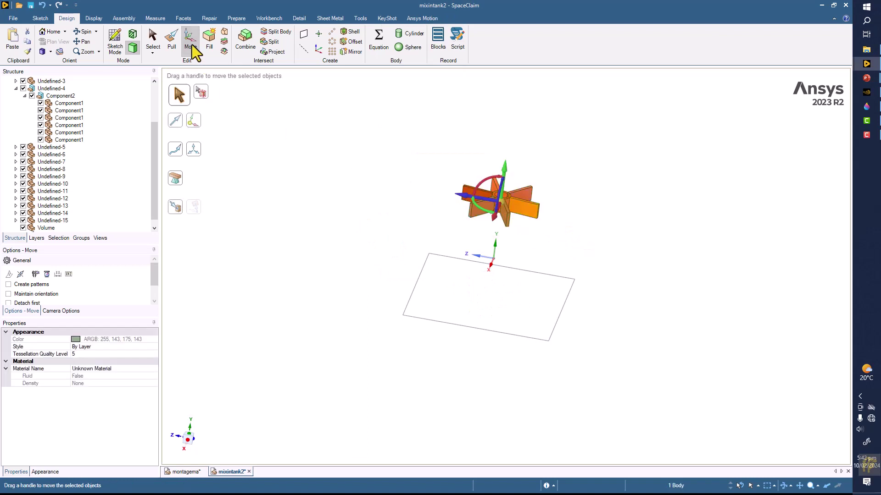
middle_drag(351, 166, 320, 151)
scroll(518, 203, up, 2)
middle_drag(549, 219, 480, 211)
scroll(475, 229, down, 4)
ctrl+middle_drag(380, 256, 368, 213)
middle_drag(369, 213, 362, 216)
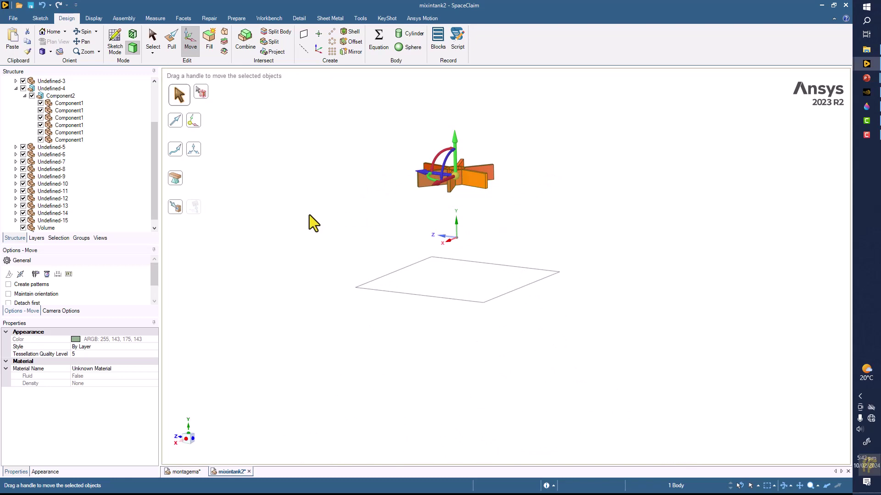
key(ctrl)
key(ctrl)
click(172, 209)
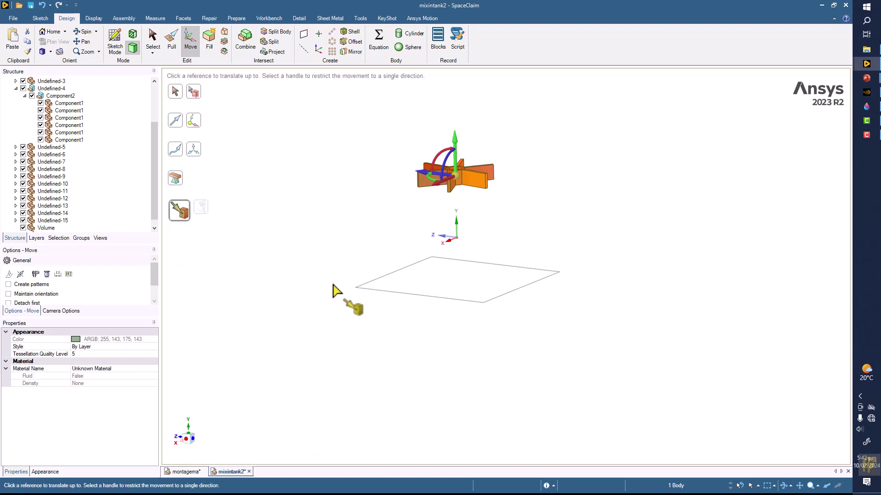
ctrl+click(376, 291)
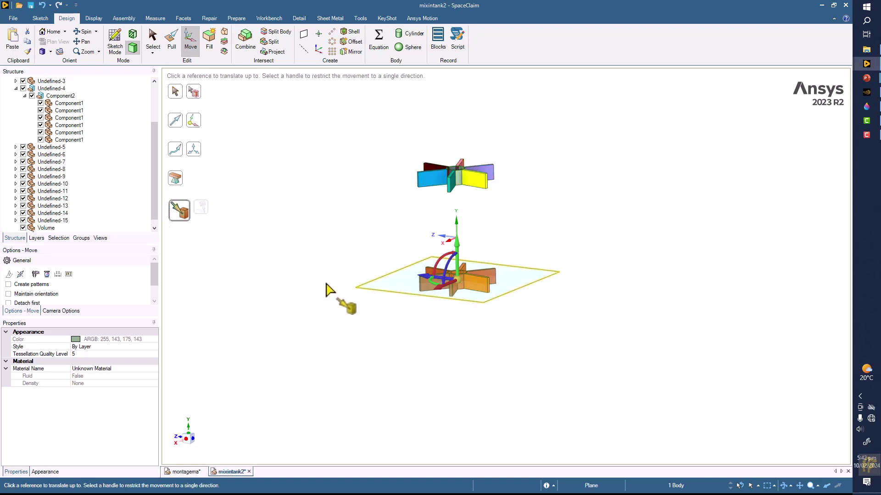
click(299, 250)
Step: Create another datum plane on the top face of the copied lower impeller
middle_drag(299, 250, 318, 250)
scroll(318, 251, up, 2)
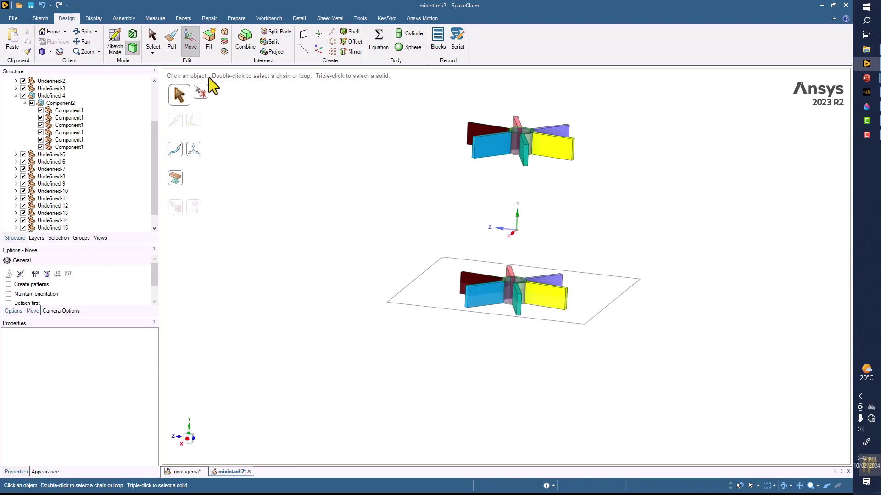
click(301, 36)
scroll(535, 346, up, 5)
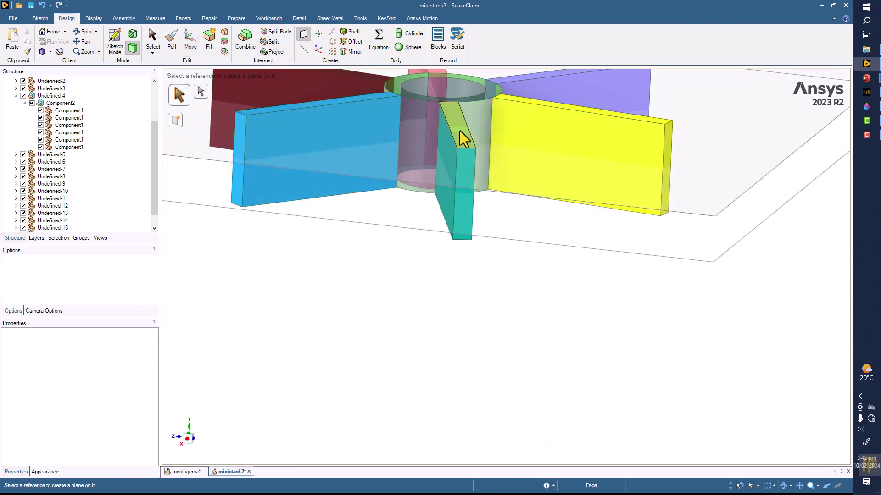
scroll(496, 262, down, 3)
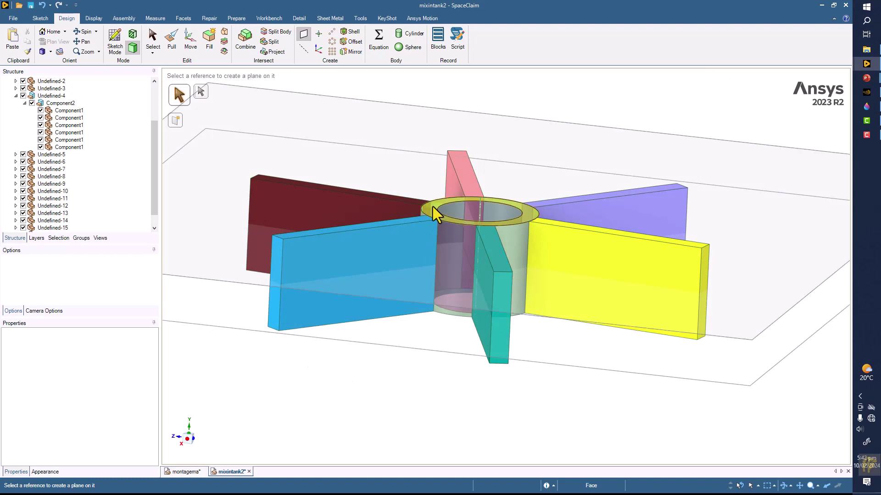
scroll(339, 248, down, 3)
Step: Check the distance between the two datum planes at the lower impeller
scroll(337, 248, down, 5)
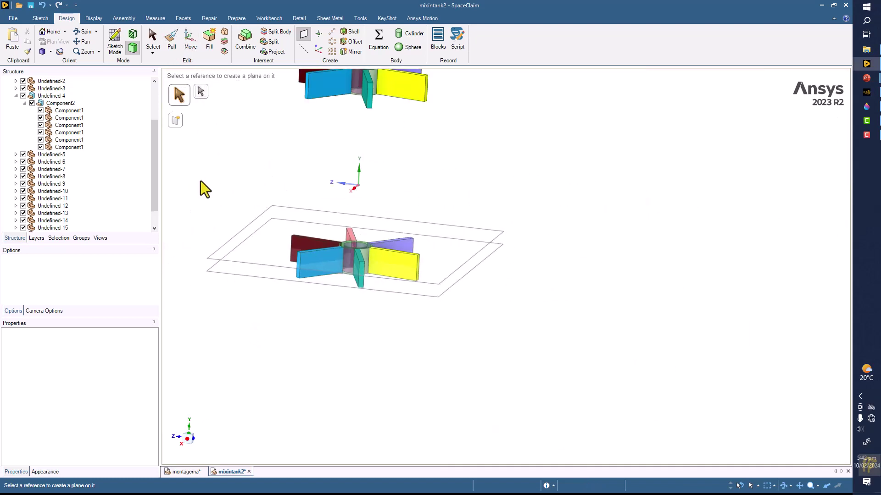
scroll(257, 202, up, 5)
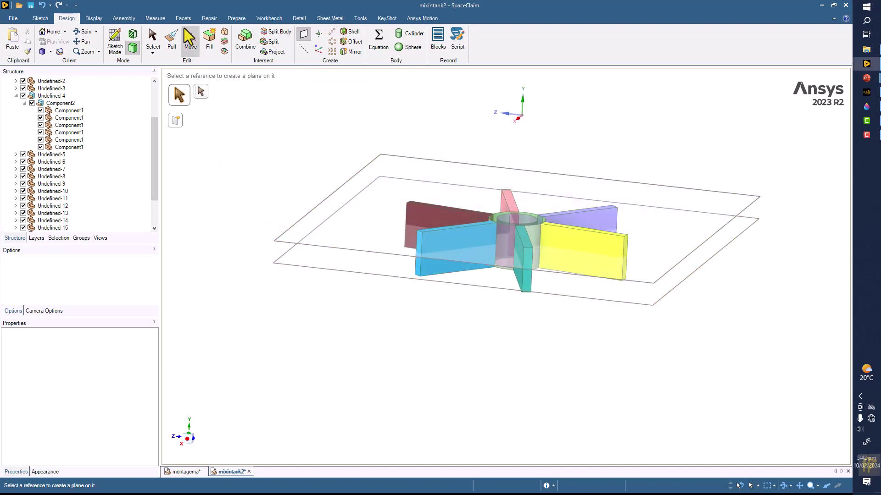
click(190, 39)
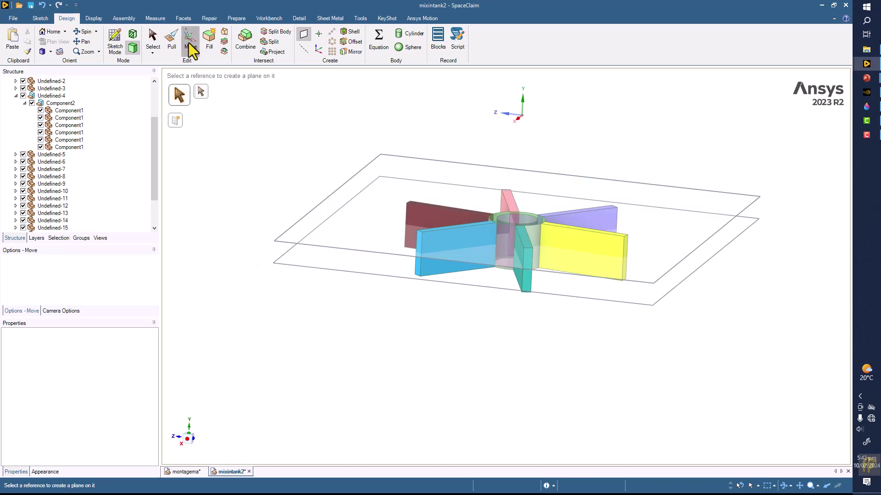
click(281, 244)
ctrl+click(288, 266)
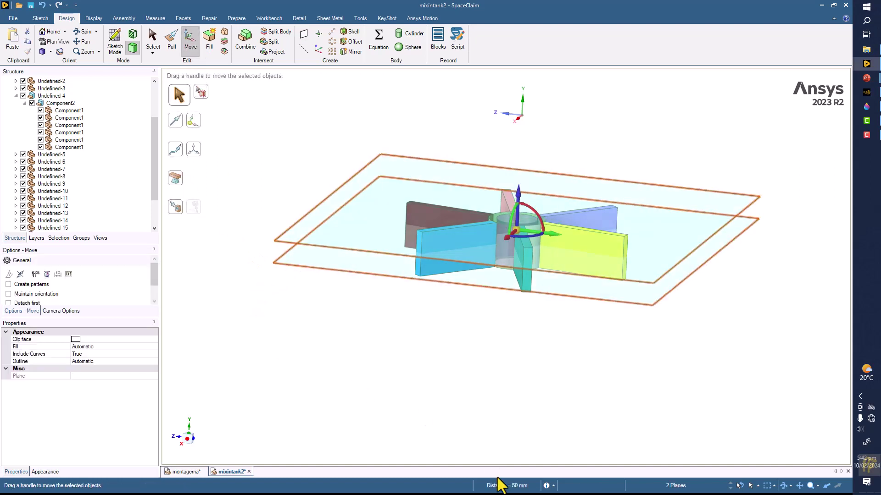
middle_drag(461, 400, 459, 387)
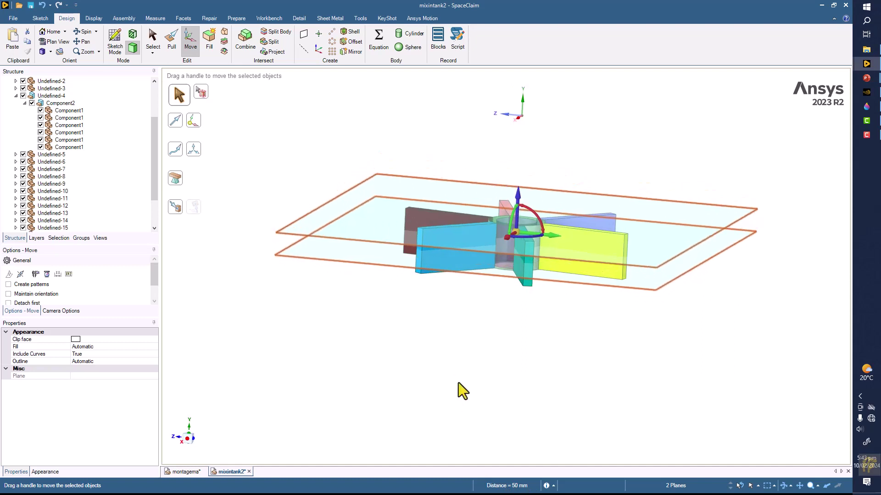
scroll(456, 393, down, 5)
click(390, 298)
Step: Delete all the datum planes listed in the model structure
scroll(390, 299, up, 2)
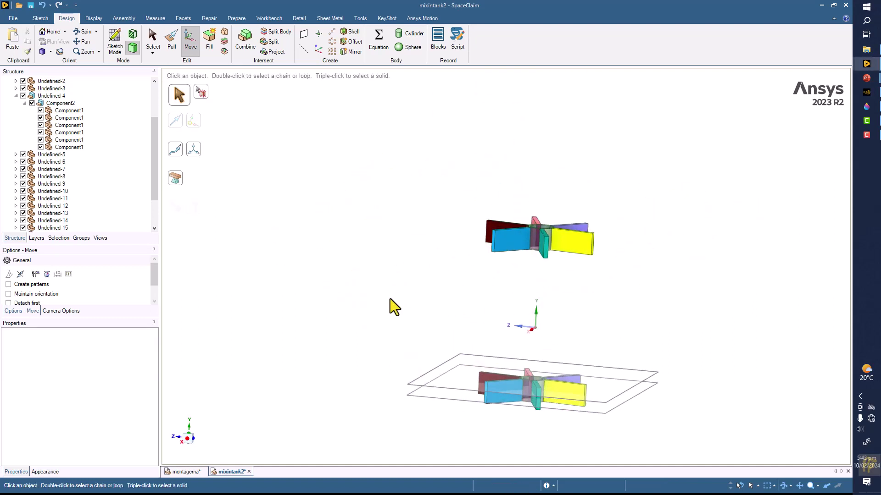
shift+middle_drag(390, 298, 356, 230)
scroll(34, 186, down, 2)
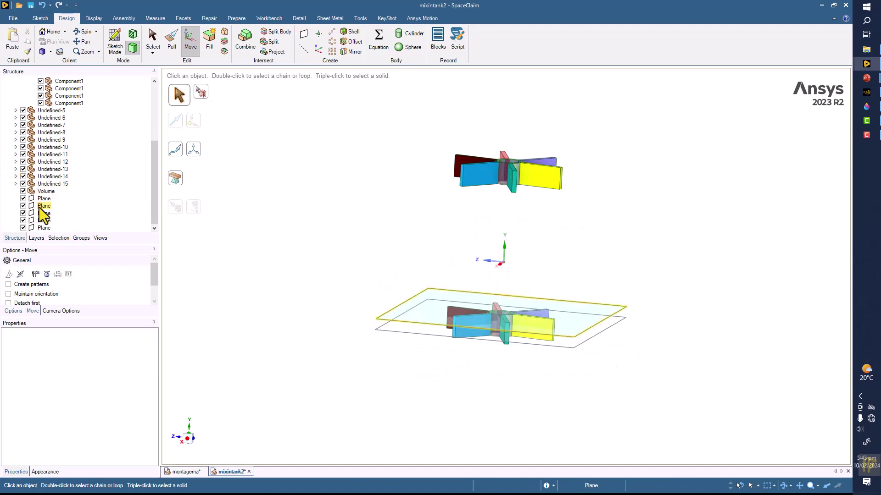
click(45, 198)
key(Delete)
click(47, 203)
key(Delete)
click(45, 214)
key(Delete)
click(45, 219)
key(Delete)
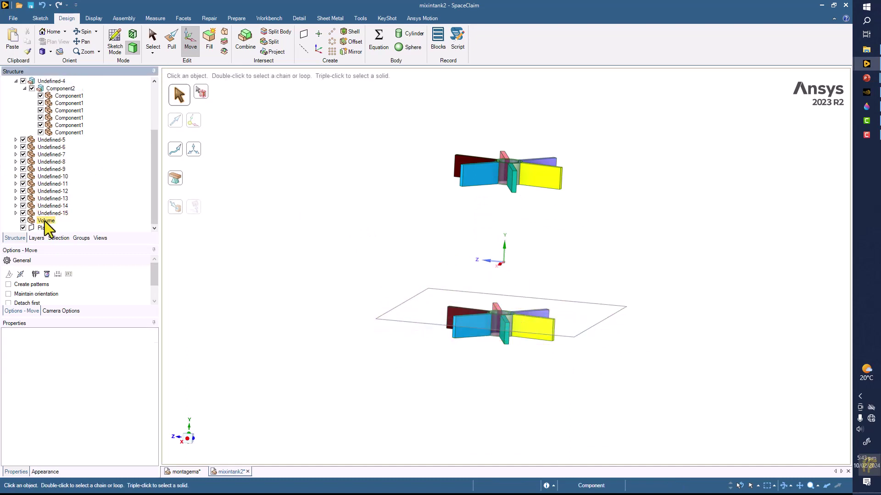
click(45, 227)
key(Delete)
Step: Make the faces of the lower impeller's hub fully opaque
scroll(301, 212, down, 3)
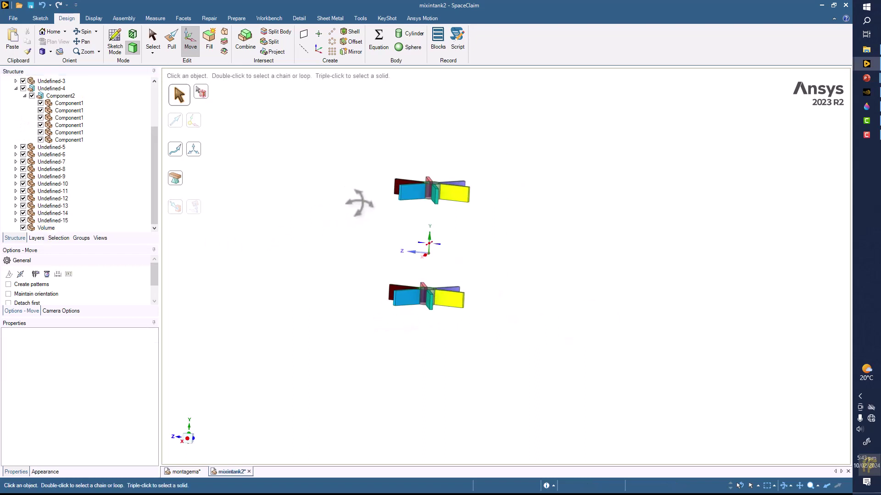
middle_drag(361, 205, 315, 280)
scroll(386, 280, up, 3)
scroll(389, 277, up, 1)
middle_drag(453, 257, 444, 243)
drag(405, 275, 500, 367)
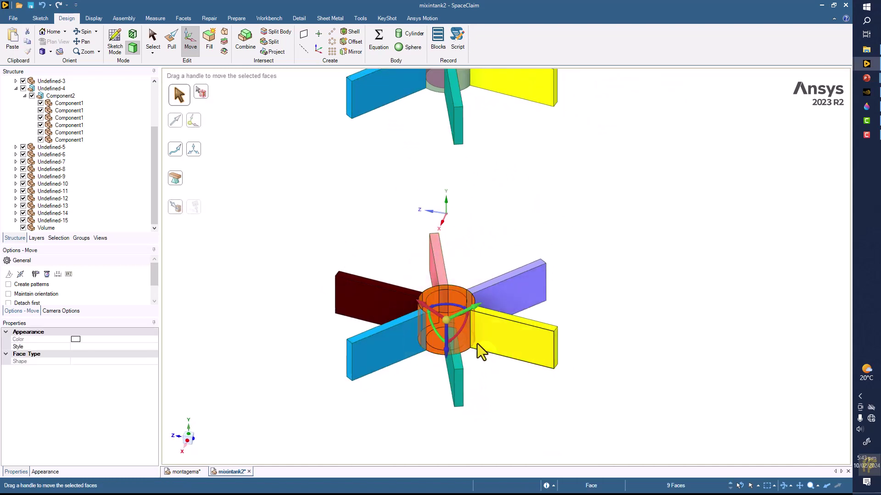
click(94, 18)
click(85, 48)
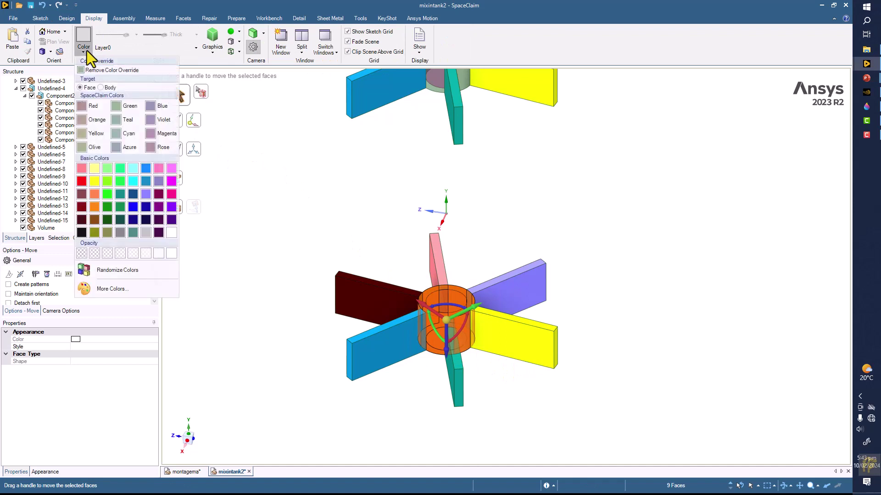
click(172, 253)
click(326, 206)
Step: Make the faces of the upper impeller's hub fully opaque
middle_drag(327, 207, 329, 305)
shift+middle_drag(392, 111, 386, 177)
drag(387, 168, 470, 264)
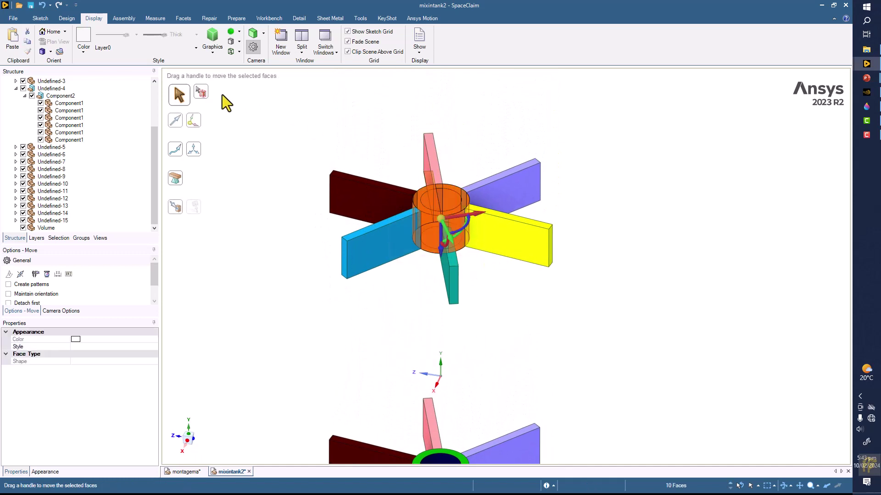
click(83, 51)
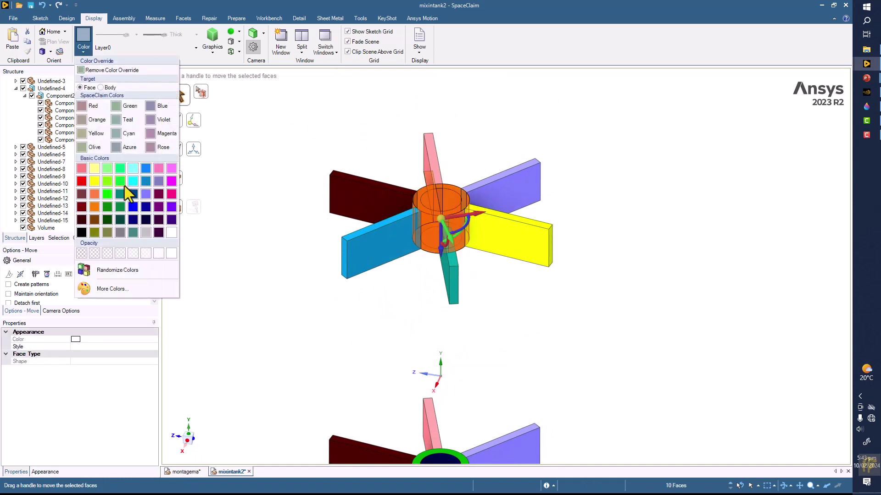
click(174, 255)
click(292, 292)
scroll(280, 307, down, 3)
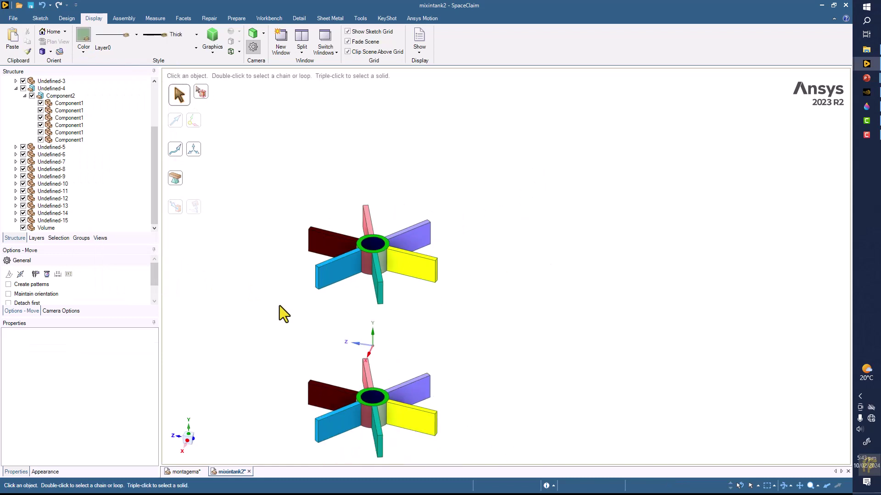
Step: Recolor all faces of the lower impeller's dark red blade light magenta
shift+middle_drag(281, 263, 290, 205)
scroll(290, 204, up, 2)
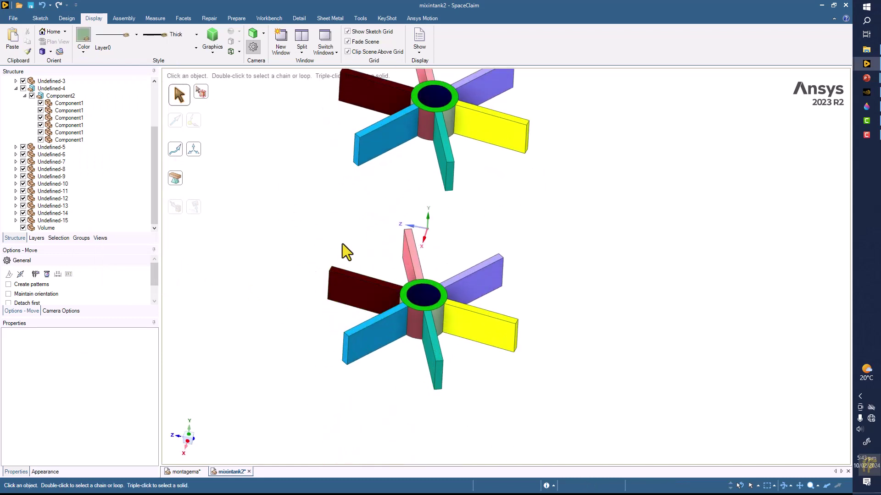
click(337, 291)
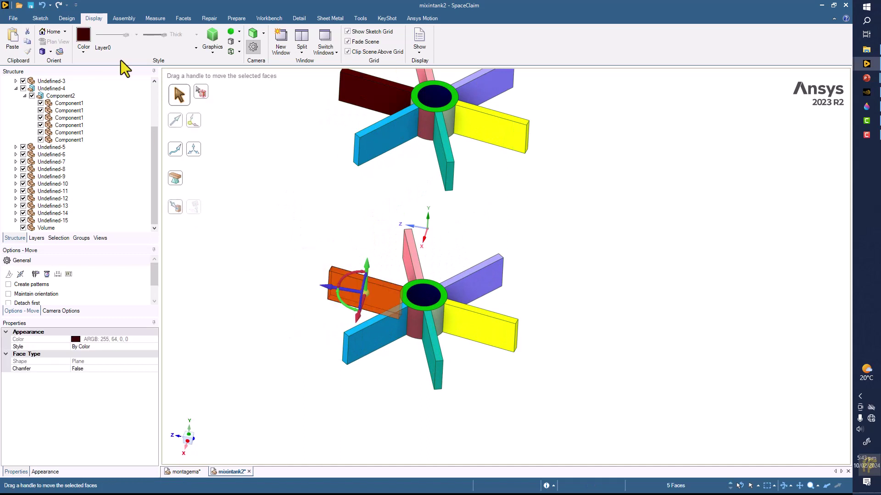
click(84, 53)
click(171, 169)
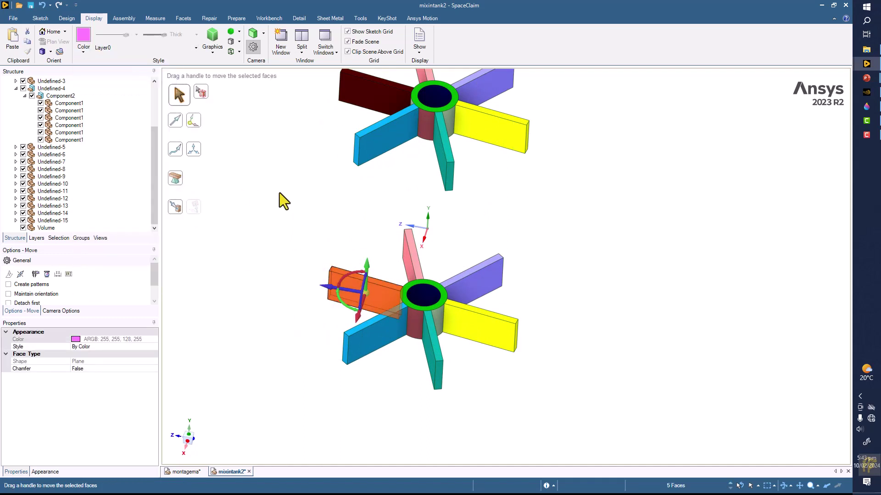
click(282, 193)
Step: Recolor all faces of the lower impeller's salmon-pink blade light green
click(402, 253)
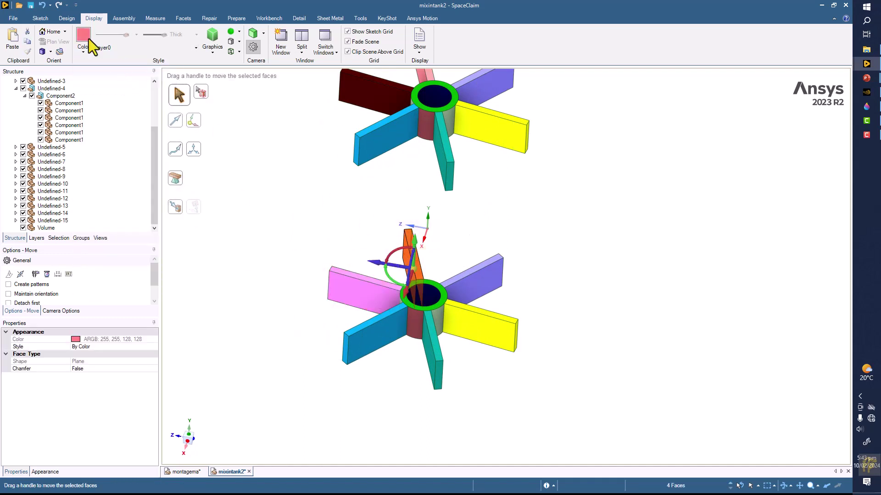
click(66, 18)
click(153, 41)
click(94, 19)
click(83, 48)
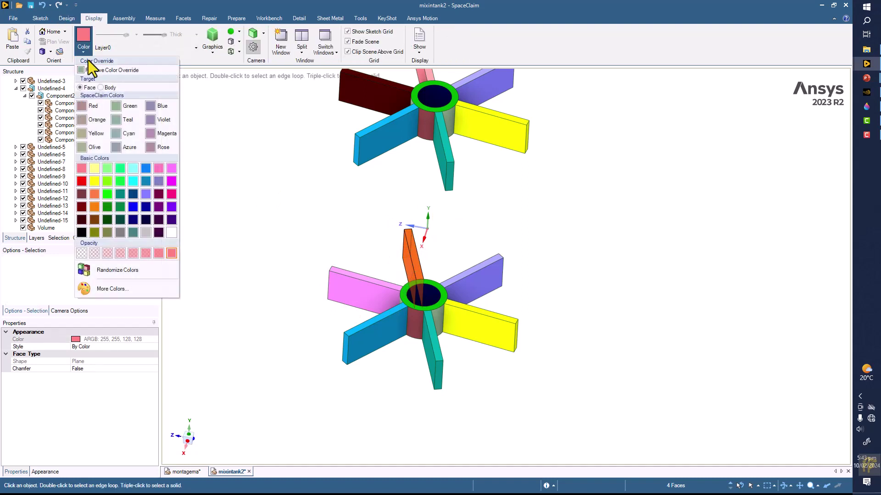
click(110, 168)
click(341, 238)
Step: Recolor all faces of the lower impeller's yellow blade orange
middle_drag(479, 352, 472, 371)
drag(500, 358, 492, 359)
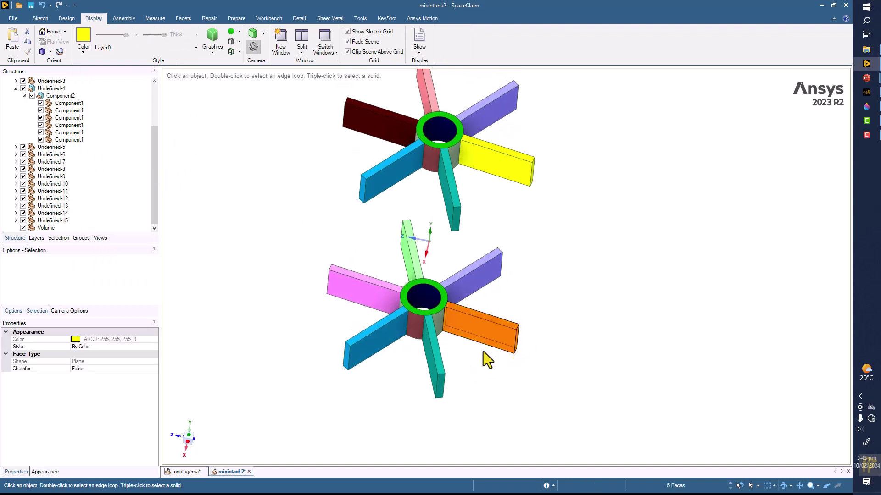
click(83, 53)
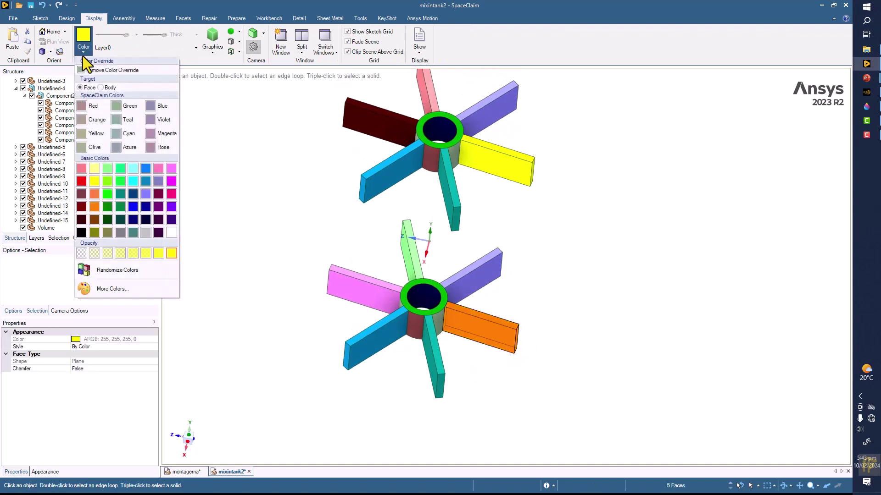
click(95, 196)
Step: Recolor all faces of the lower impeller's purple blade pink
triple_click(492, 264)
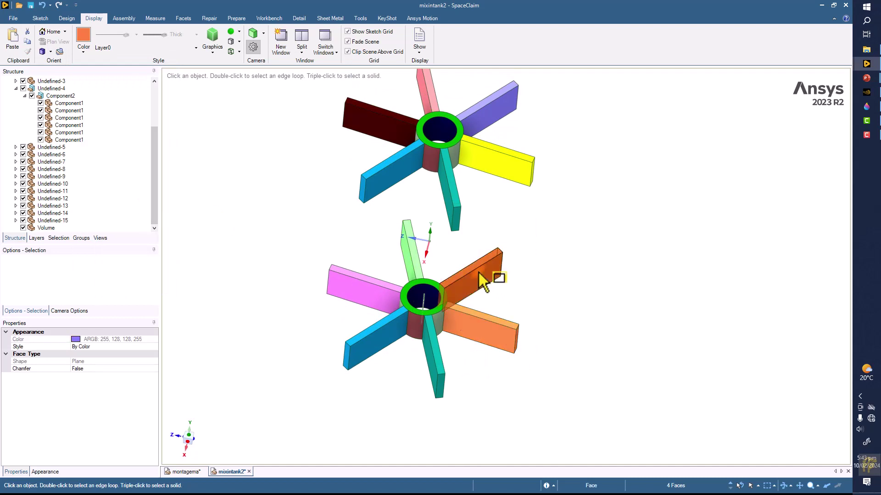
click(83, 50)
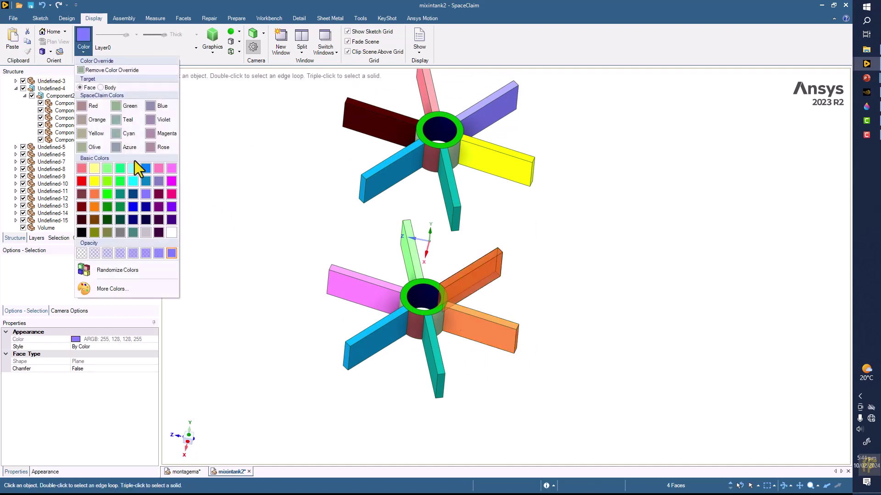
click(158, 169)
click(284, 198)
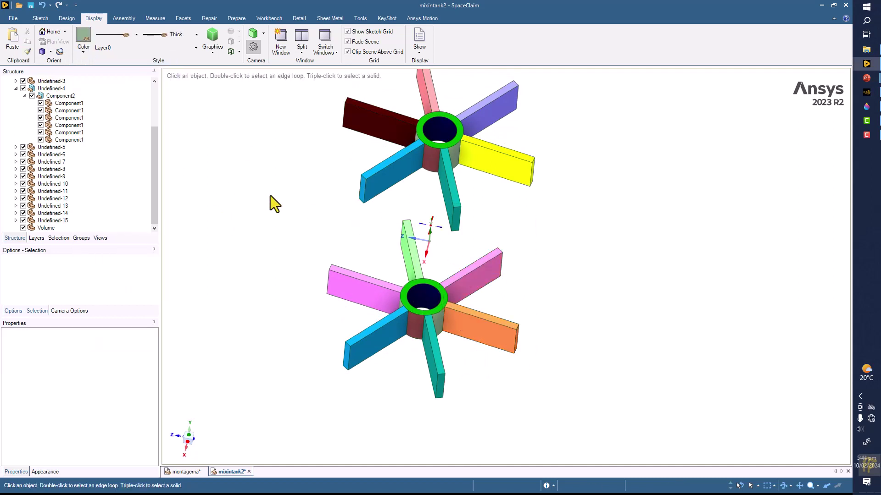
Step: Change the lower impeller's pink blade, between the orange and light green ones, to olive
triple_click(482, 271)
click(86, 55)
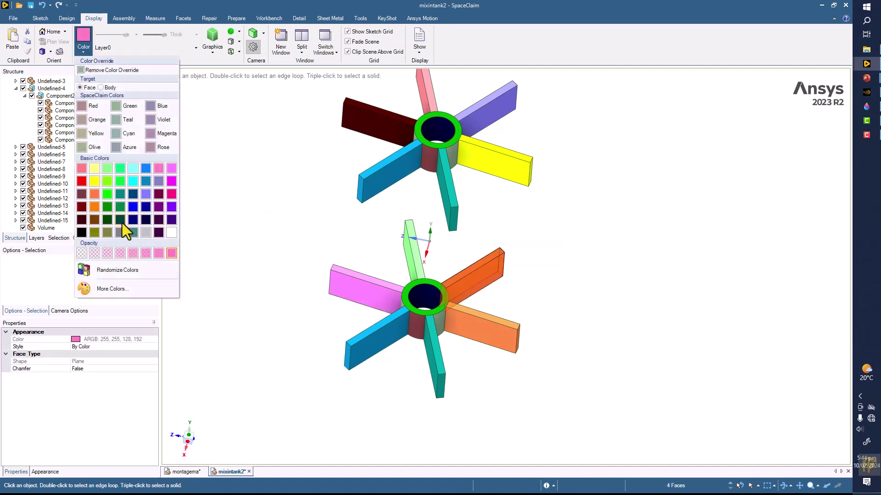
click(106, 233)
click(252, 278)
Step: Recolor all faces of the lower impeller's light blue blade green
mouse_move(349, 367)
middle_down()
mouse_move(372, 406)
mouse_move(400, 419)
middle_up()
triple_click(348, 367)
click(84, 51)
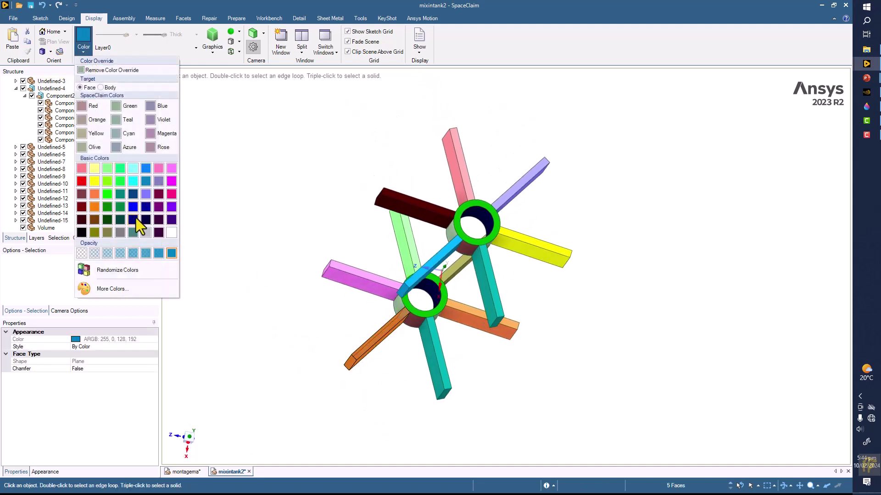
click(108, 203)
click(511, 384)
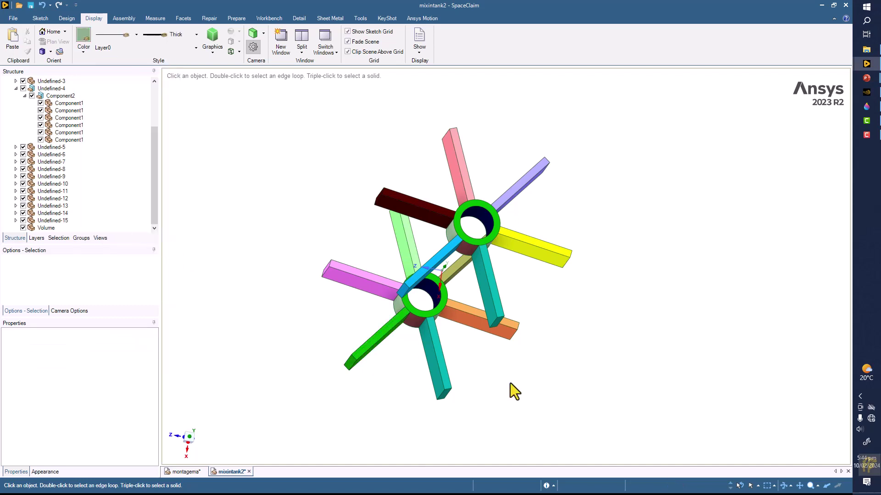
Step: Recolor all faces of the lower impeller's teal blade dark blue
middle_drag(511, 383, 448, 397)
triple_click(450, 392)
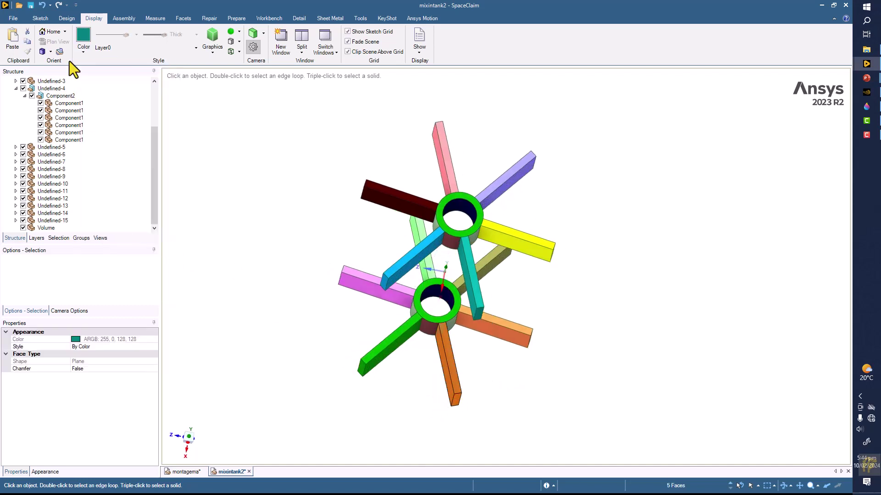
click(84, 51)
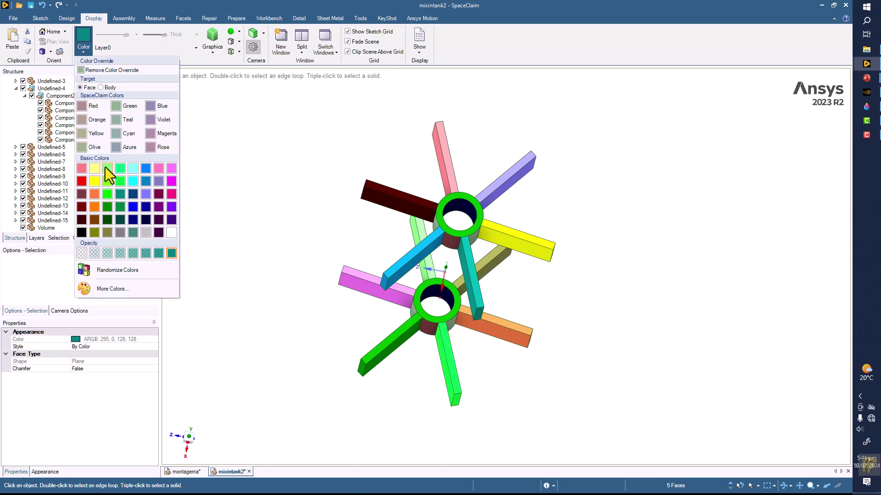
click(133, 195)
click(275, 241)
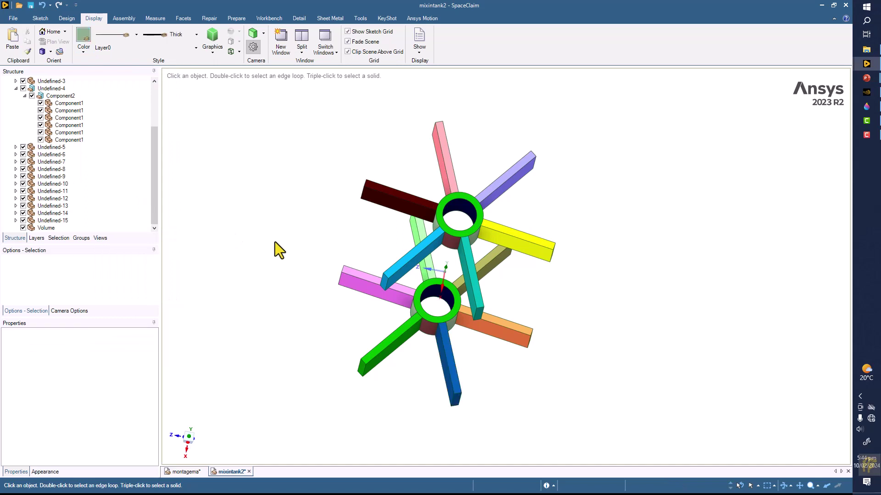
middle_drag(274, 242, 267, 194)
scroll(268, 227, down, 3)
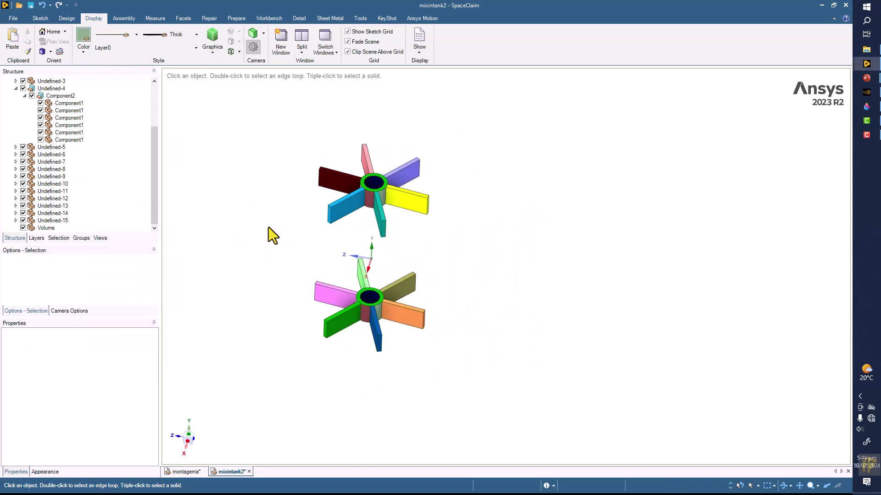
middle_drag(271, 227, 318, 227)
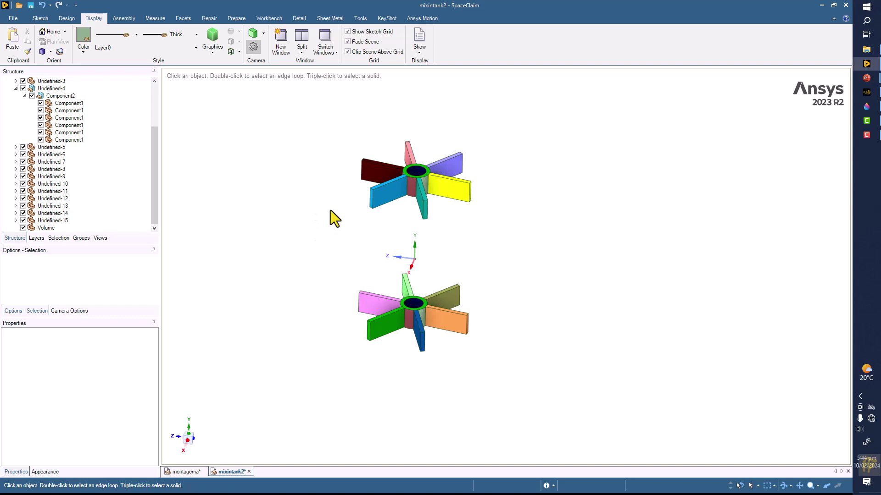
middle_drag(314, 208, 308, 206)
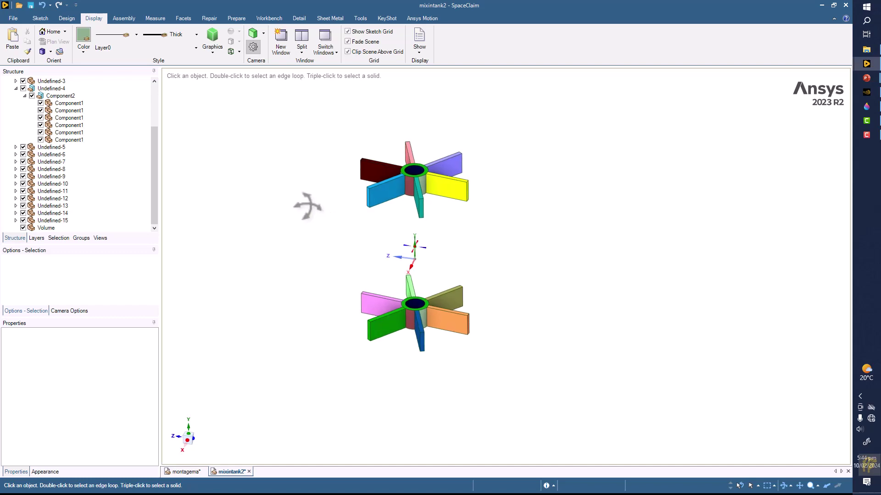